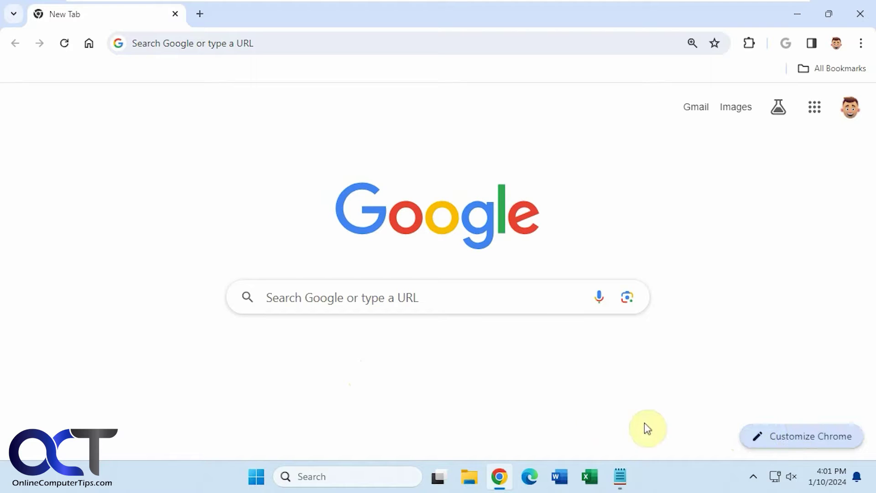
Step: Open the Customize Chrome side panel from the New Tab page and view its panel list dropdown
{"action": "left_click", "coordinate": [794, 435]}
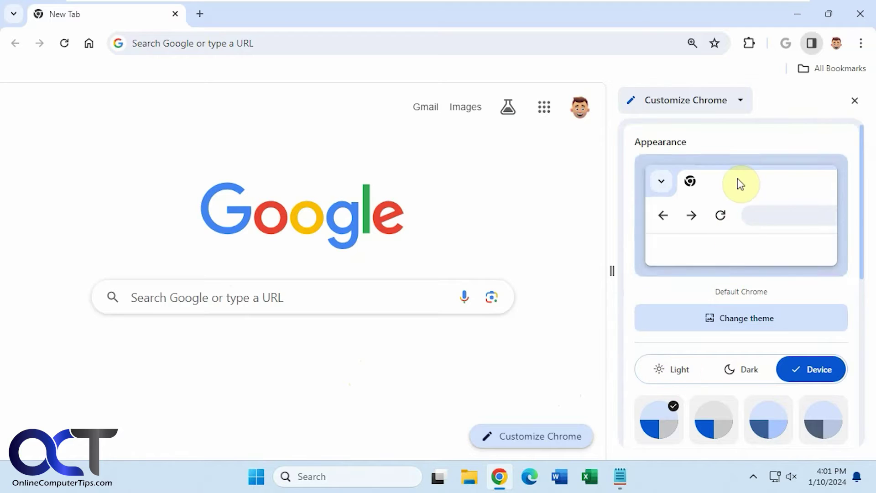
{"action": "left_click", "coordinate": [740, 102]}
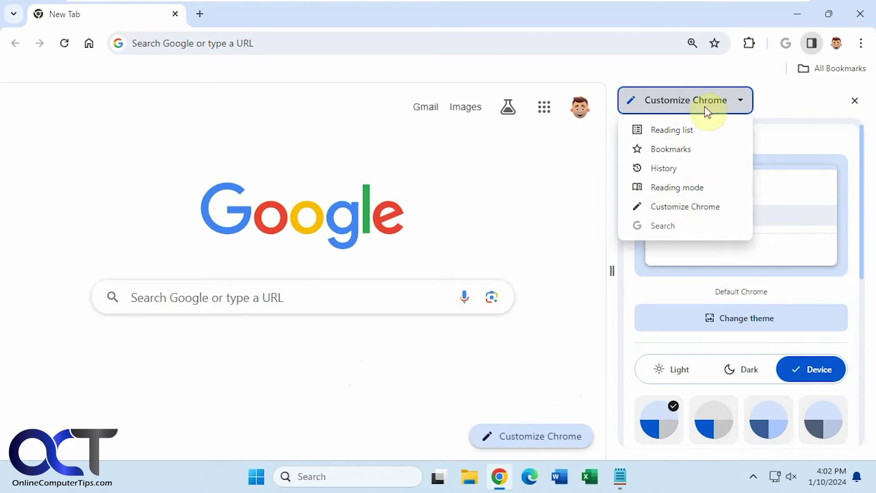
{"action": "left_click", "coordinate": [568, 325]}
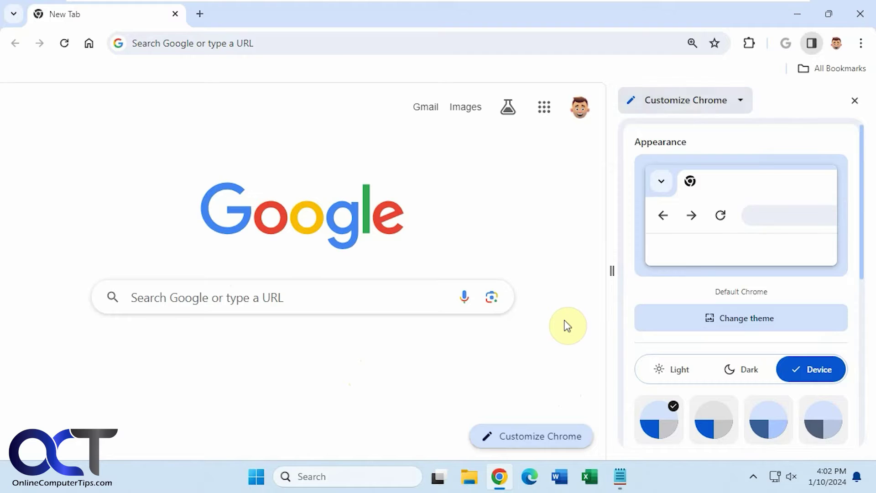
Step: Close and reopen the Customize Chrome panel, checking the panel list dropdown again
{"action": "left_click", "coordinate": [849, 107]}
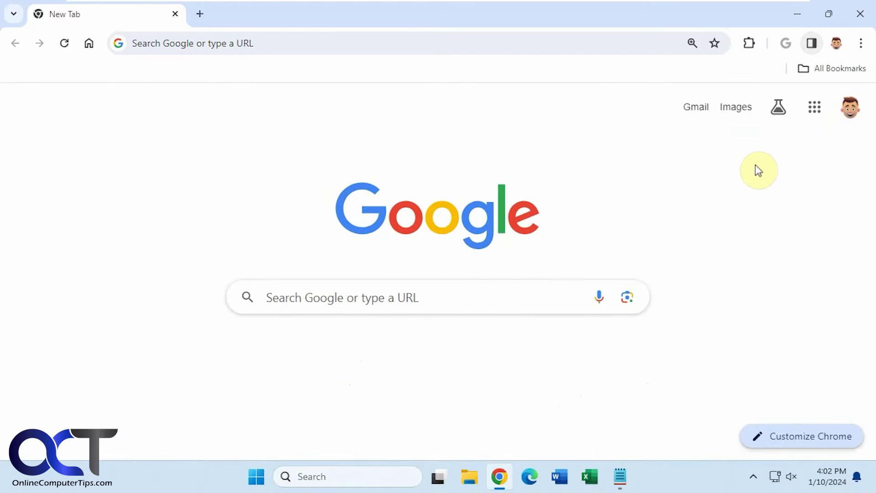
{"action": "left_click", "coordinate": [812, 42]}
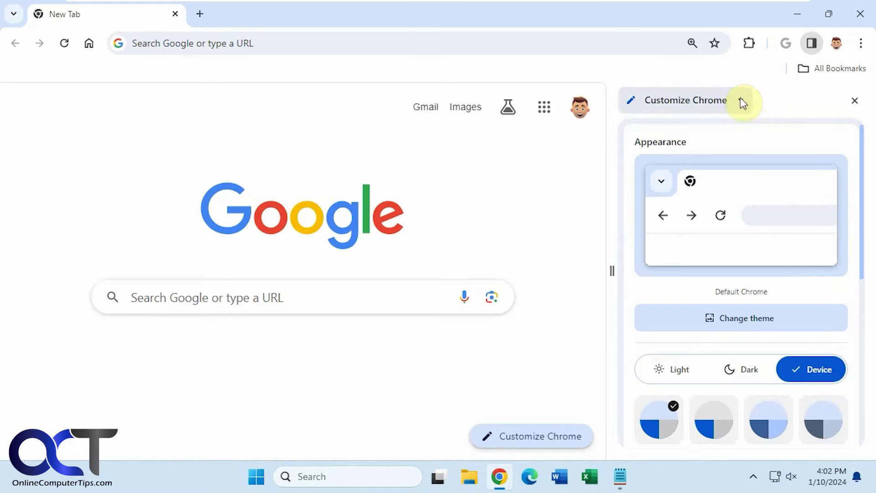
{"action": "left_click", "coordinate": [740, 100]}
{"action": "left_click", "coordinate": [740, 100]}
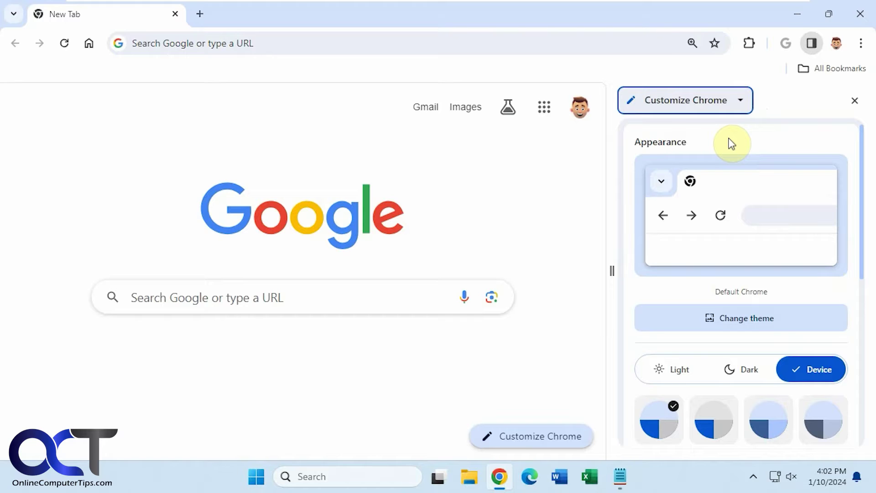
Step: Upload Beach2.jpg through Change theme as the New Tab background, then scroll to review it
{"action": "left_click", "coordinate": [746, 327]}
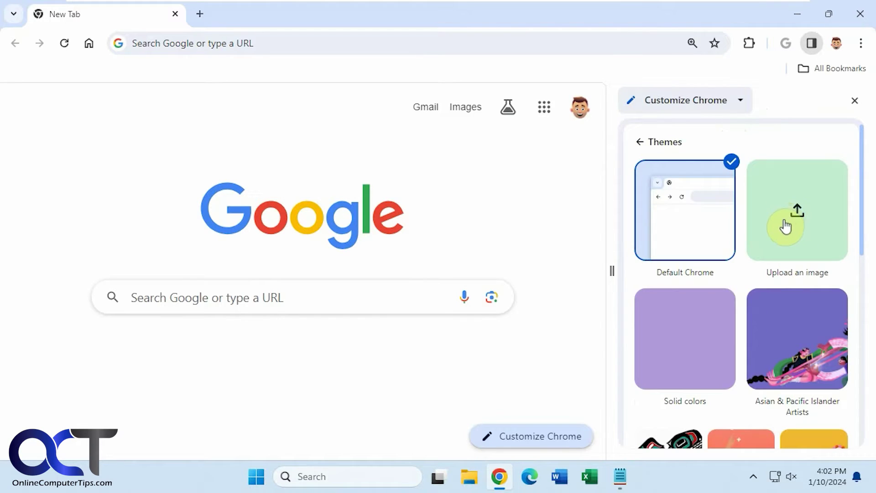
{"action": "left_click", "coordinate": [784, 227]}
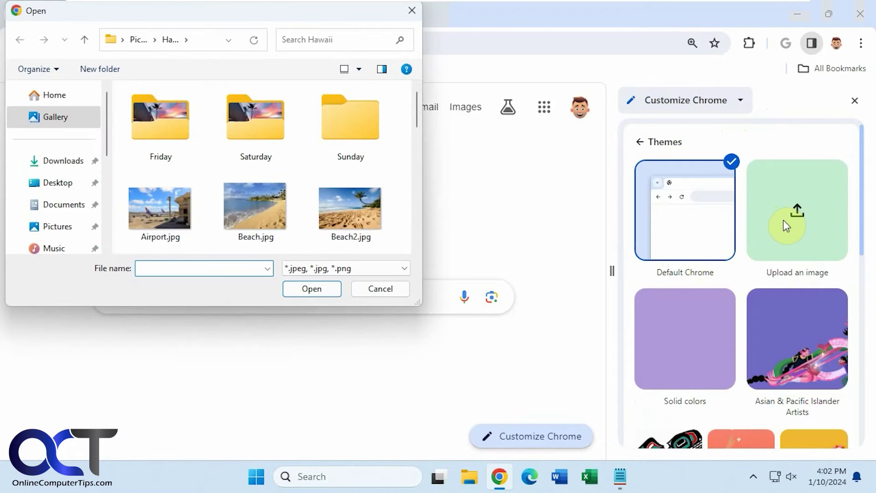
{"action": "left_click", "coordinate": [368, 223]}
{"action": "double_click", "coordinate": [365, 219]}
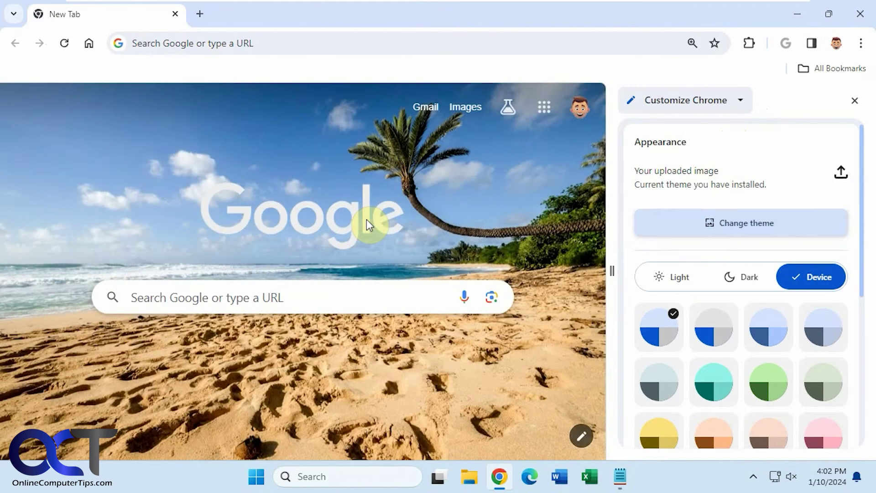
{"action": "scroll", "coordinate": [763, 308], "scroll_direction": "down", "scroll_amount": 5}
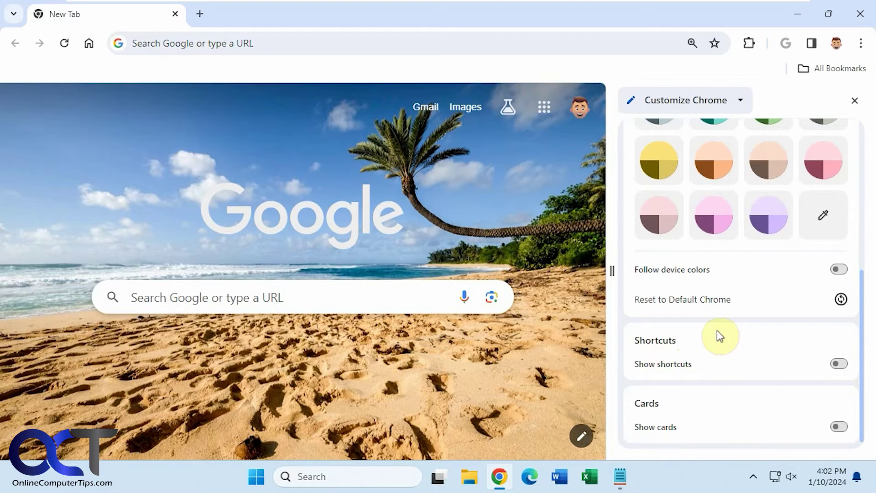
{"action": "scroll", "coordinate": [776, 355], "scroll_direction": "up", "scroll_amount": 6}
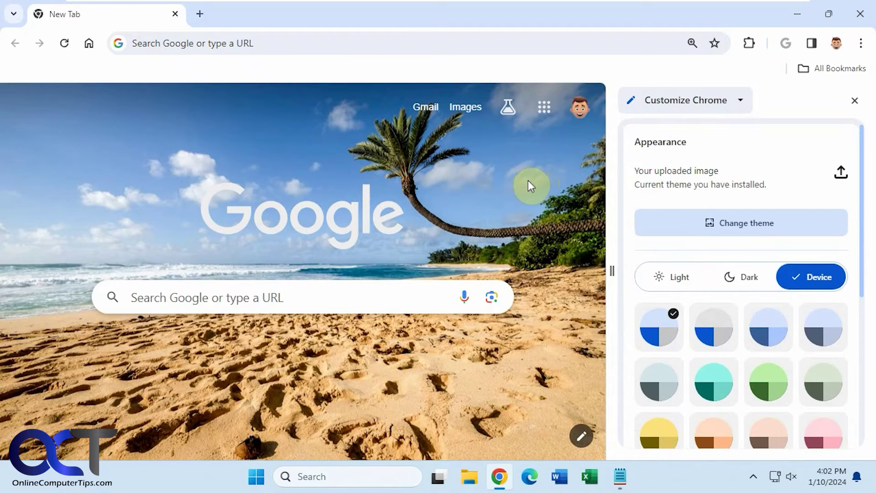
Step: Confirm the beach background shows on a new tab and persists after relaunching Chrome
{"action": "left_click", "coordinate": [854, 100]}
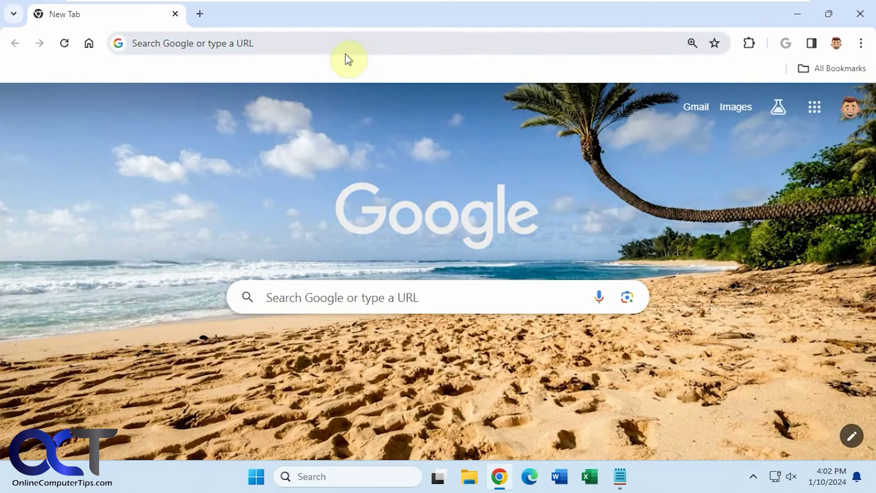
{"action": "left_click", "coordinate": [199, 14]}
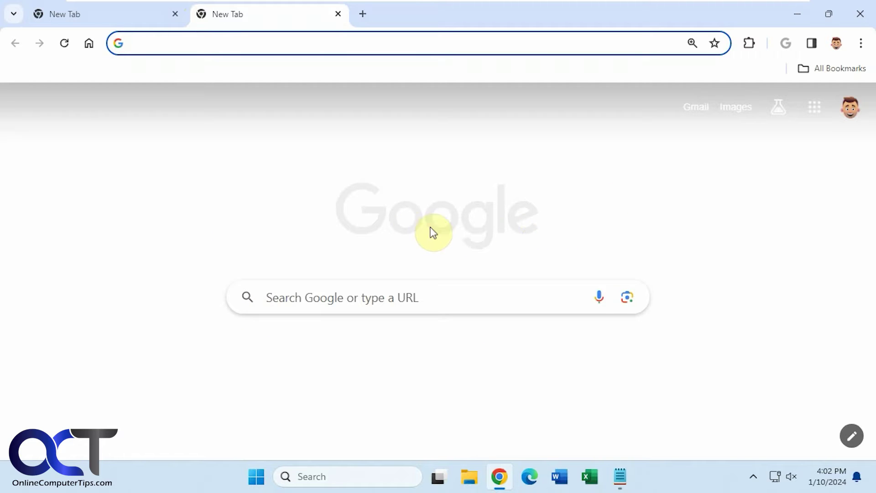
{"action": "left_click", "coordinate": [859, 15]}
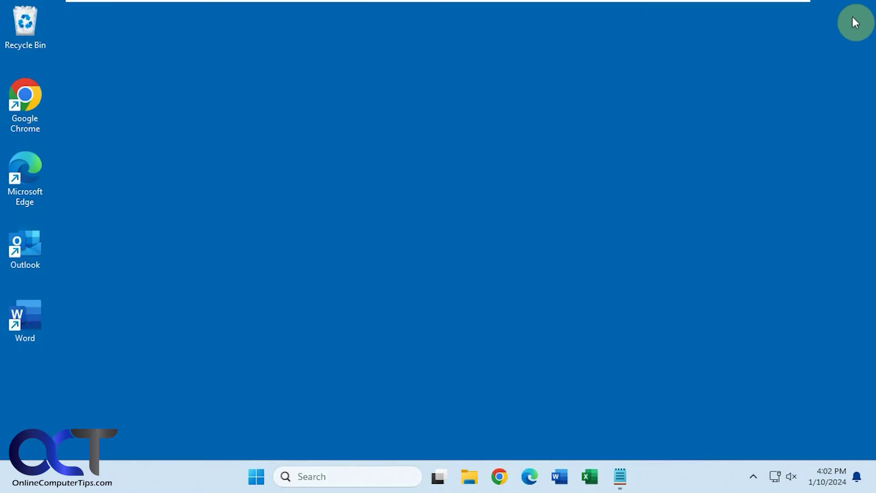
{"action": "left_click", "coordinate": [501, 475]}
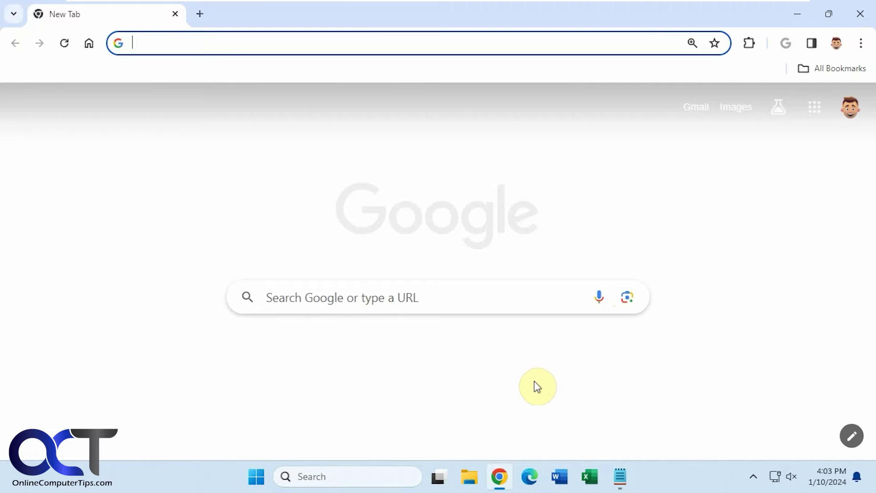
Step: Switch the theme back to Default Chrome and verify it on an extra new tab
{"action": "left_click", "coordinate": [851, 436]}
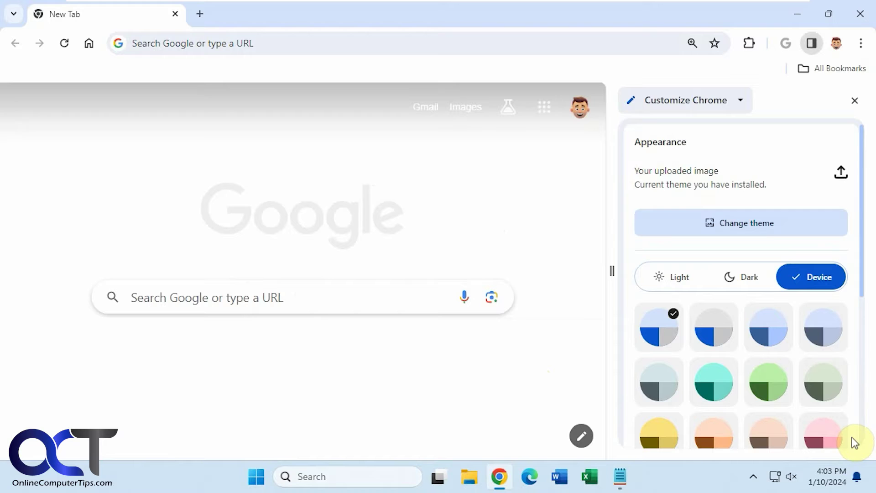
{"action": "left_click", "coordinate": [742, 231]}
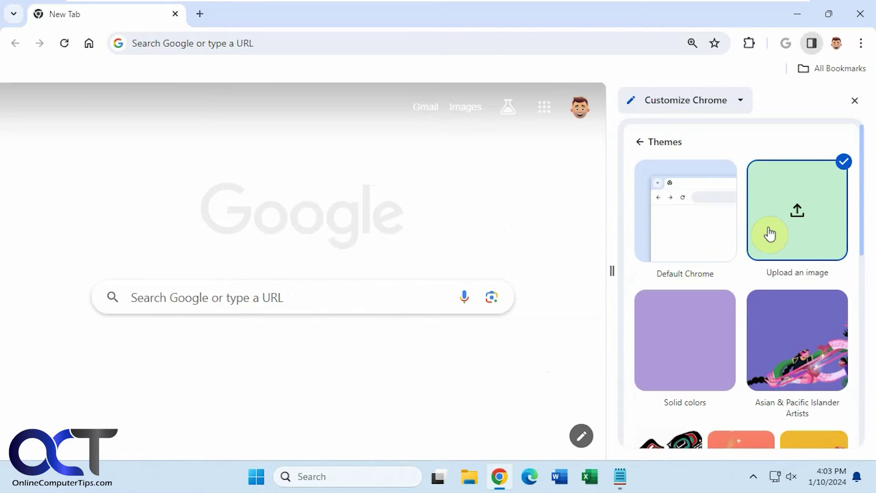
{"action": "left_click", "coordinate": [698, 222]}
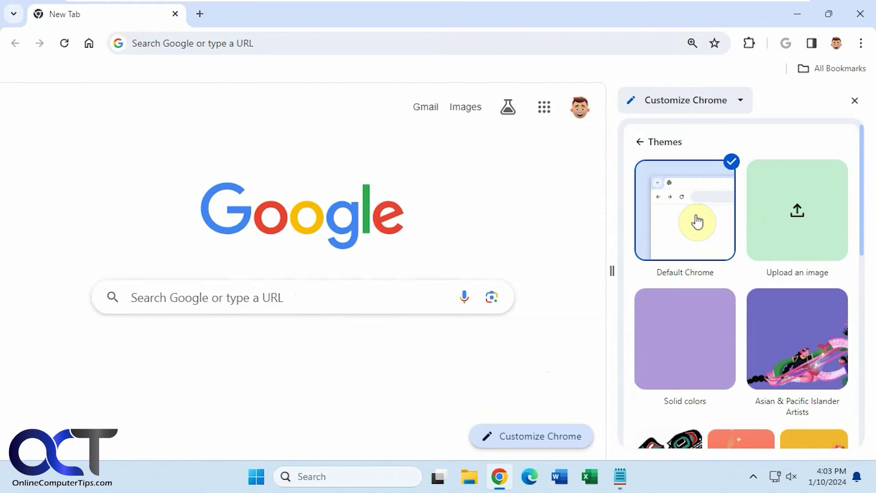
{"action": "left_click", "coordinate": [855, 100]}
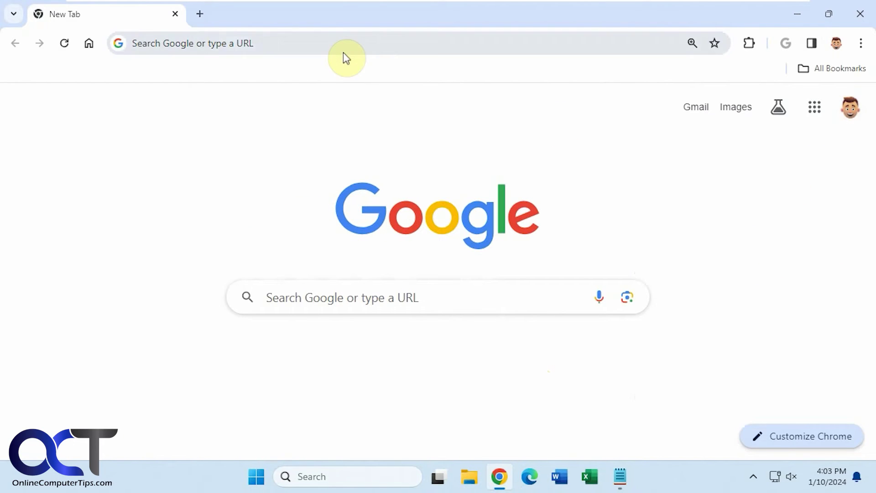
{"action": "left_click", "coordinate": [200, 14]}
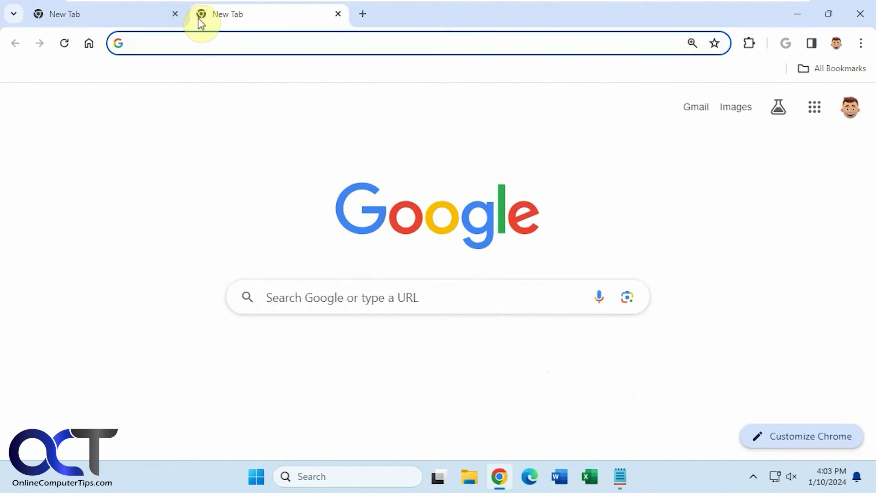
{"action": "left_click", "coordinate": [338, 14]}
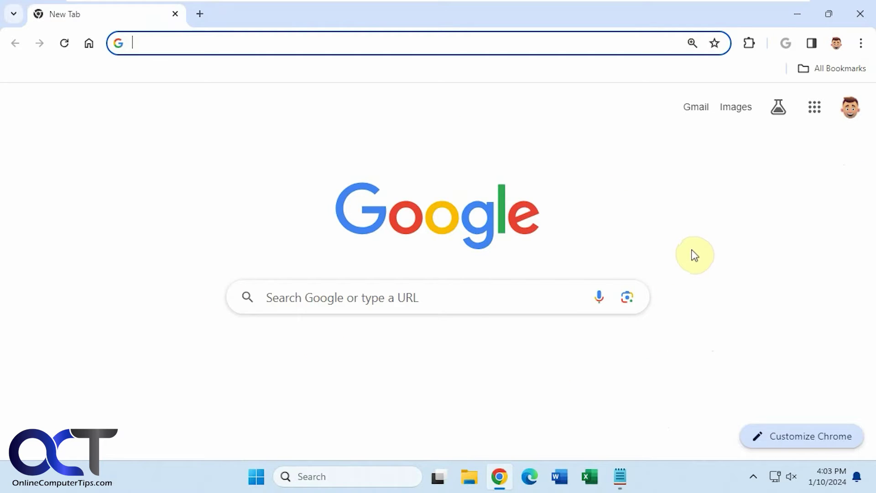
Step: Switch to the second Google account via the avatar menu, then back to the default one
{"action": "left_click", "coordinate": [852, 114]}
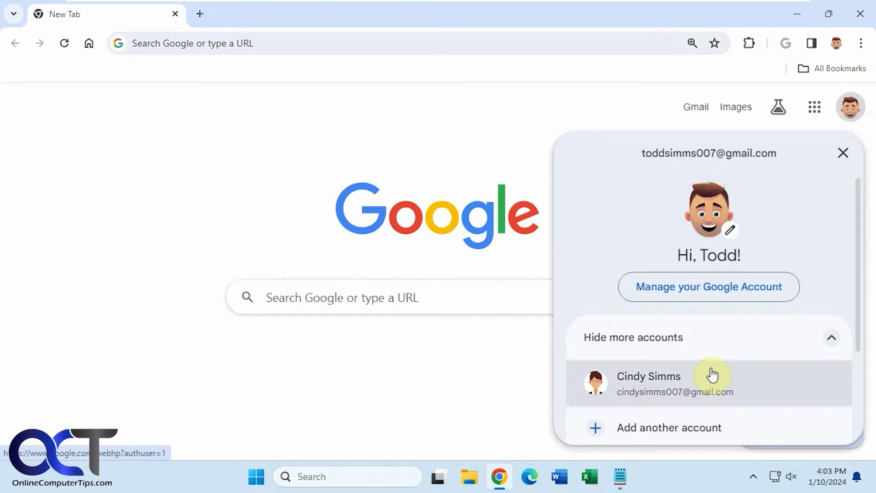
{"action": "left_click", "coordinate": [712, 375]}
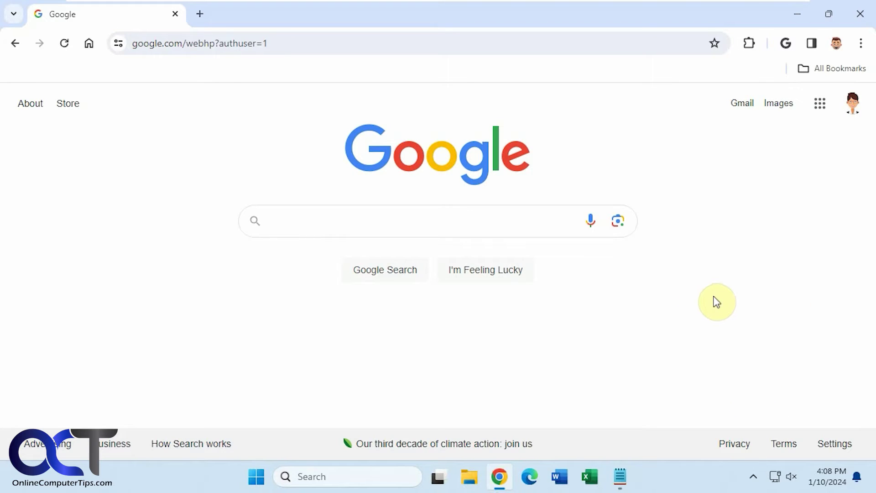
{"action": "left_click", "coordinate": [858, 109]}
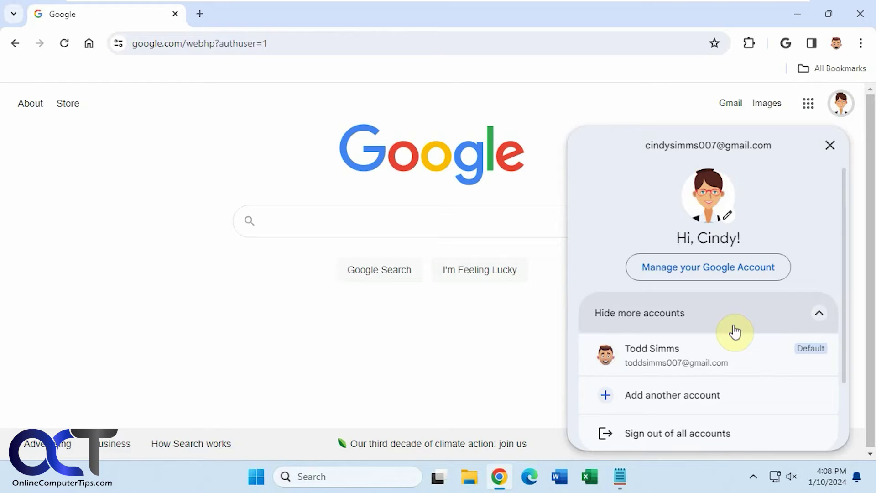
{"action": "left_click", "coordinate": [718, 356]}
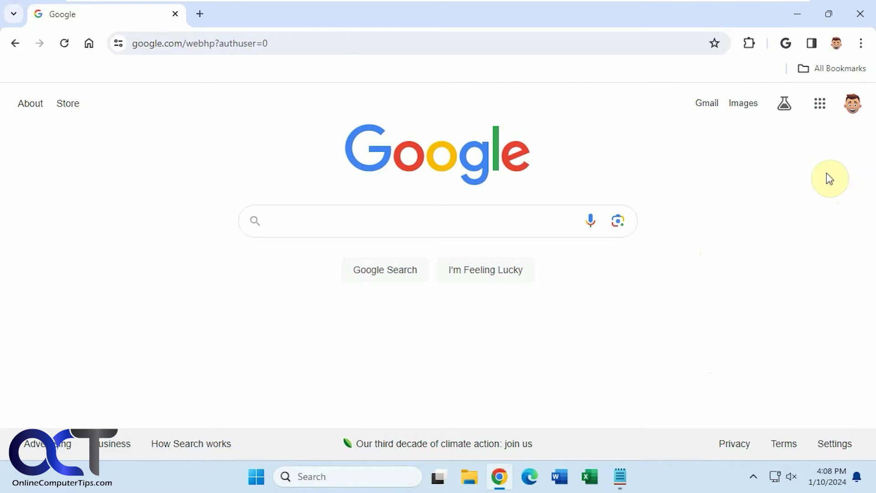
Step: Relaunch Chrome, switch to the second account, then close and relaunch Chrome again
{"action": "left_click", "coordinate": [864, 20]}
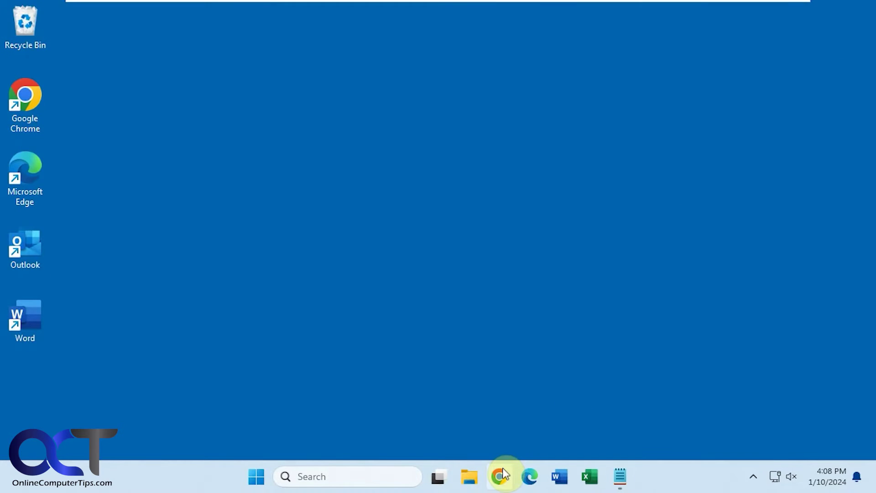
{"action": "left_click", "coordinate": [501, 476]}
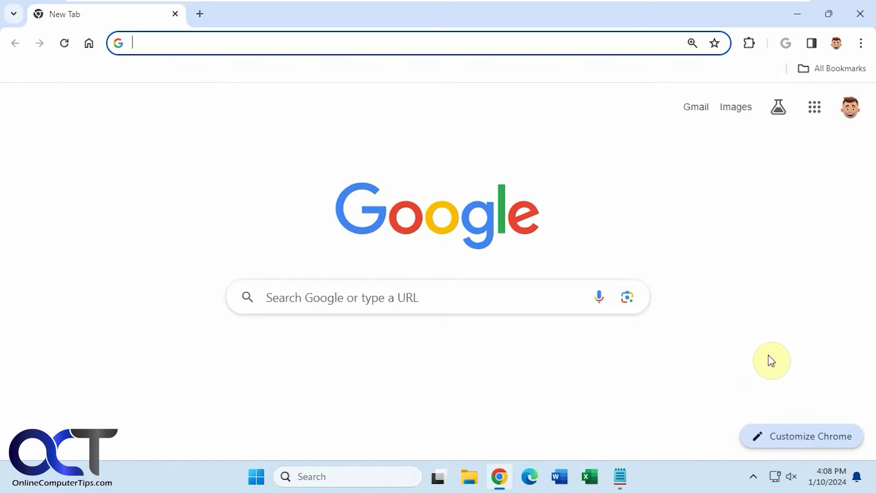
{"action": "left_click", "coordinate": [852, 109]}
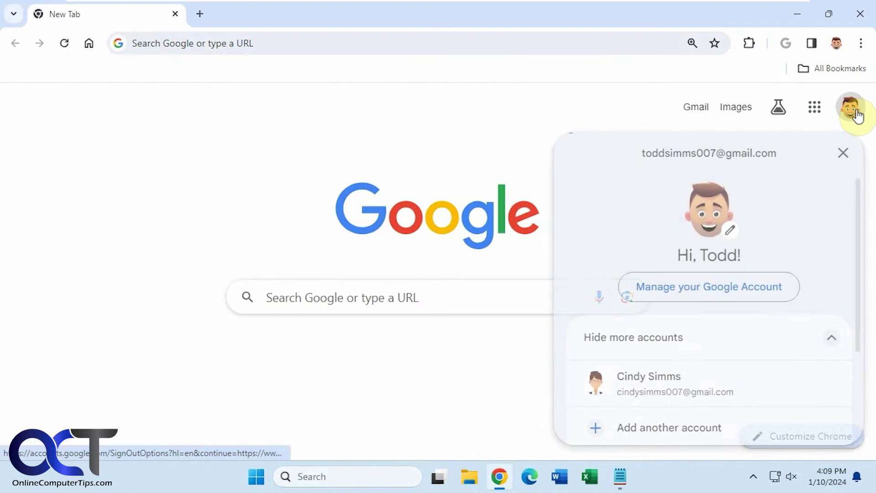
{"action": "left_click", "coordinate": [702, 382]}
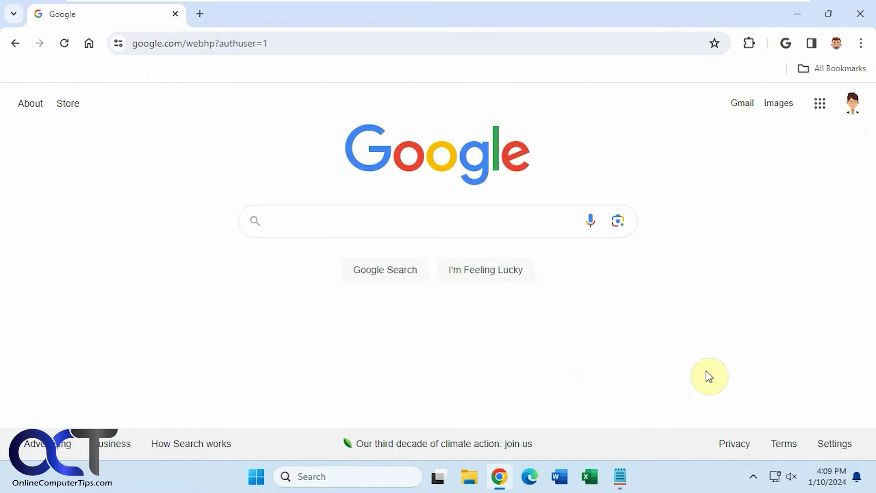
{"action": "left_click", "coordinate": [860, 13]}
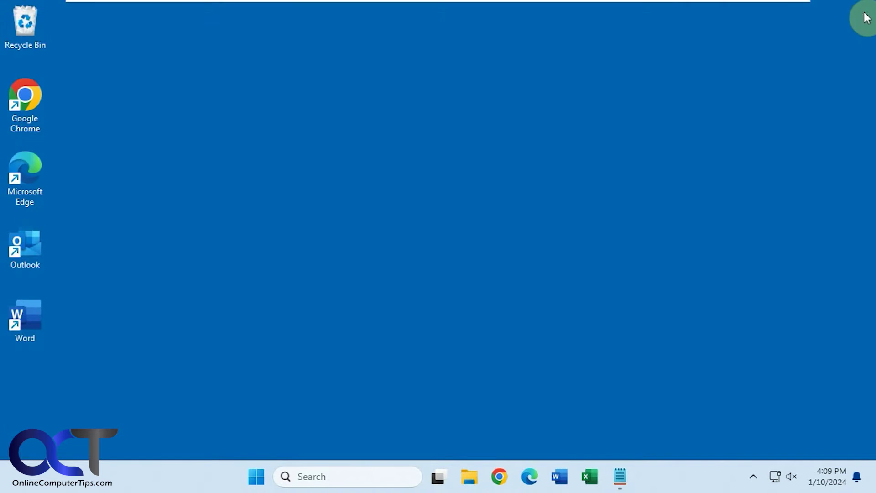
{"action": "left_click", "coordinate": [501, 477]}
Step: Switch to the second Google account and open a new tab
{"action": "left_click", "coordinate": [851, 114]}
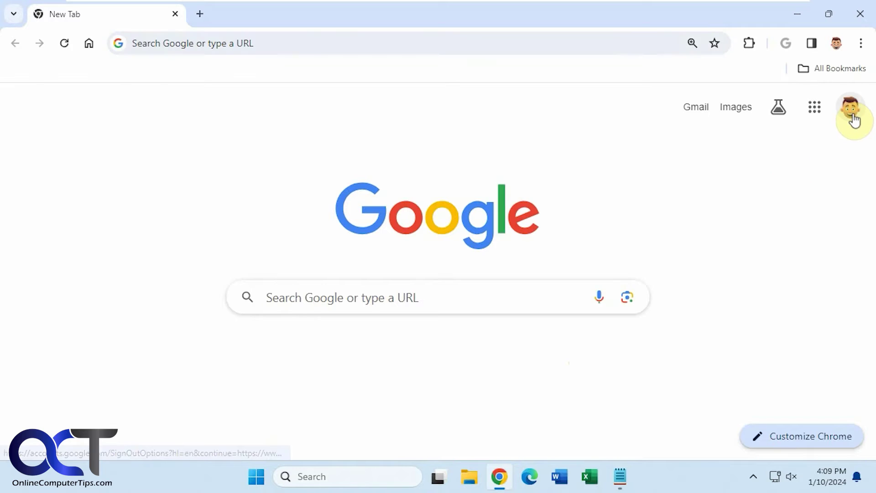
{"action": "left_click", "coordinate": [720, 384]}
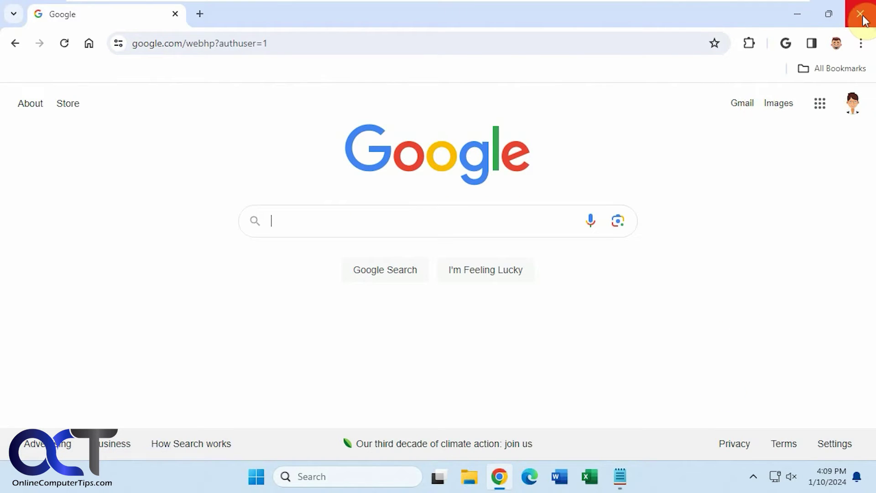
{"action": "left_click", "coordinate": [201, 13]}
Step: Sign out of all Google accounts, then close and relaunch Chrome
{"action": "left_click", "coordinate": [848, 110]}
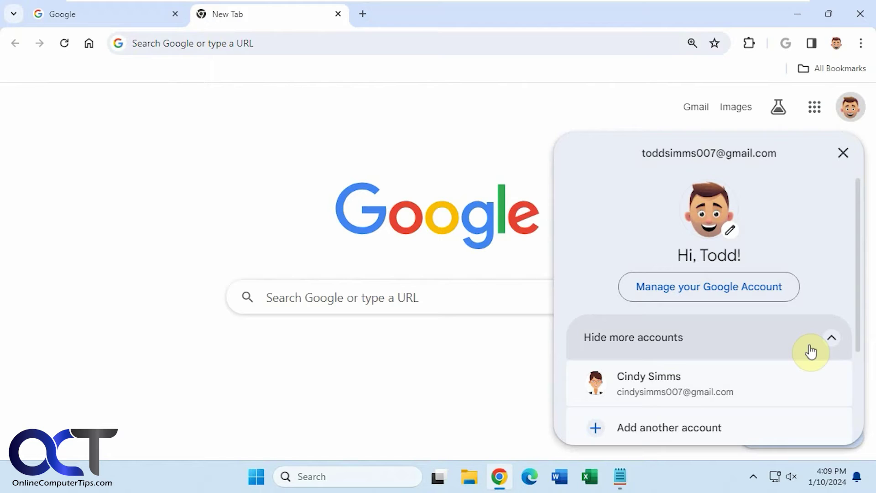
{"action": "scroll", "coordinate": [834, 220], "scroll_direction": "down", "scroll_amount": 2}
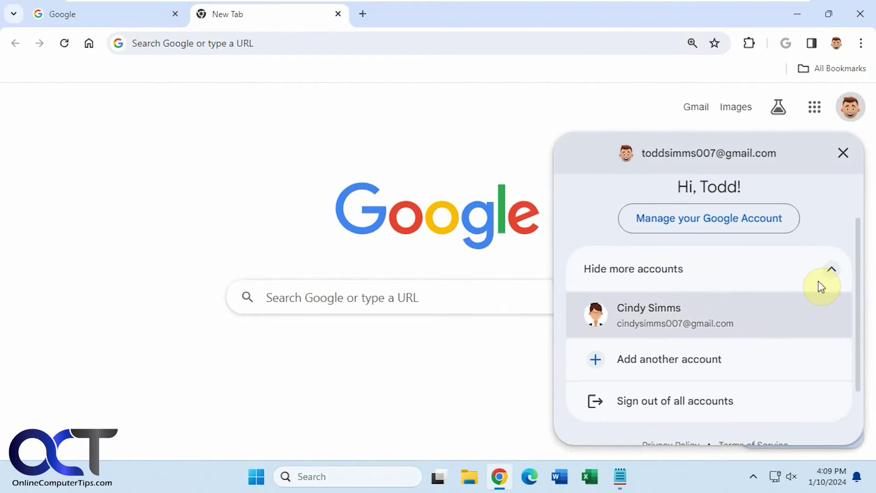
{"action": "left_click", "coordinate": [725, 400]}
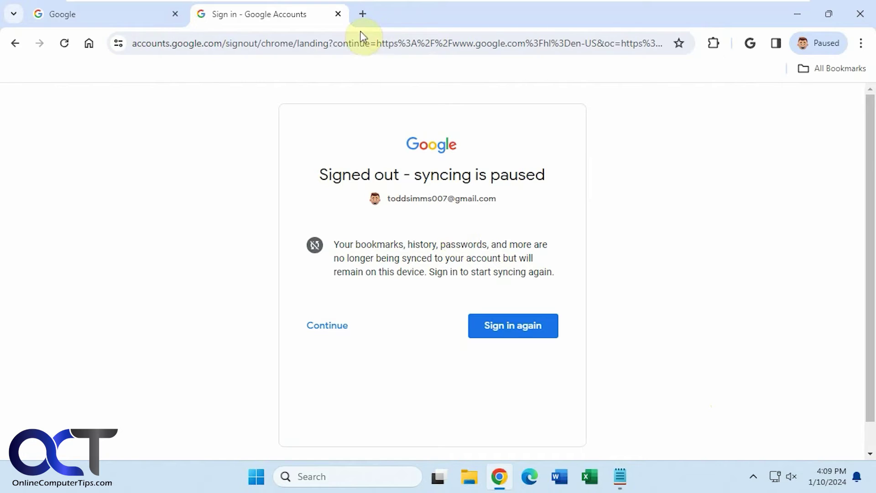
{"action": "left_click", "coordinate": [851, 15]}
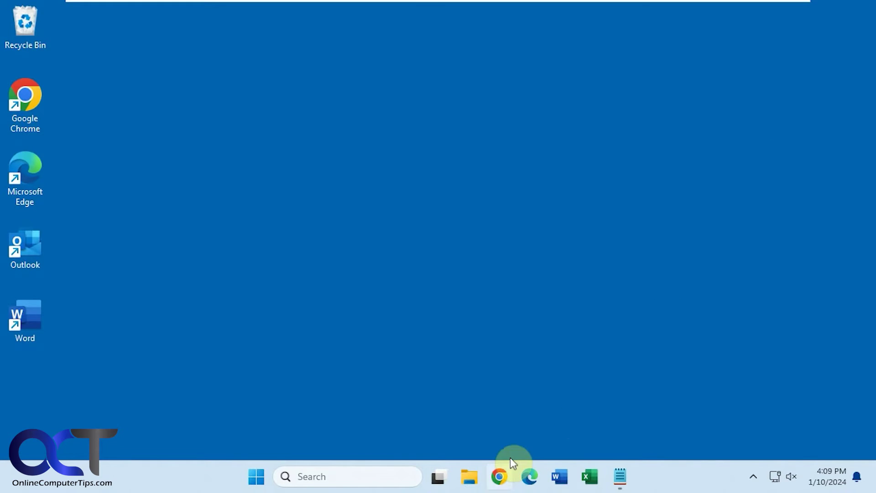
{"action": "left_click", "coordinate": [501, 472]}
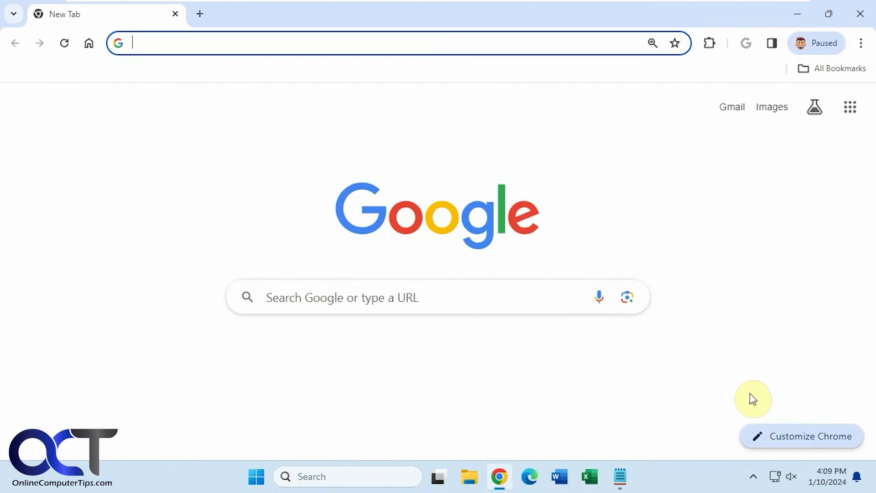
Step: With sync paused, upload Beach2.jpg again as the New Tab background theme
{"action": "left_click", "coordinate": [824, 45]}
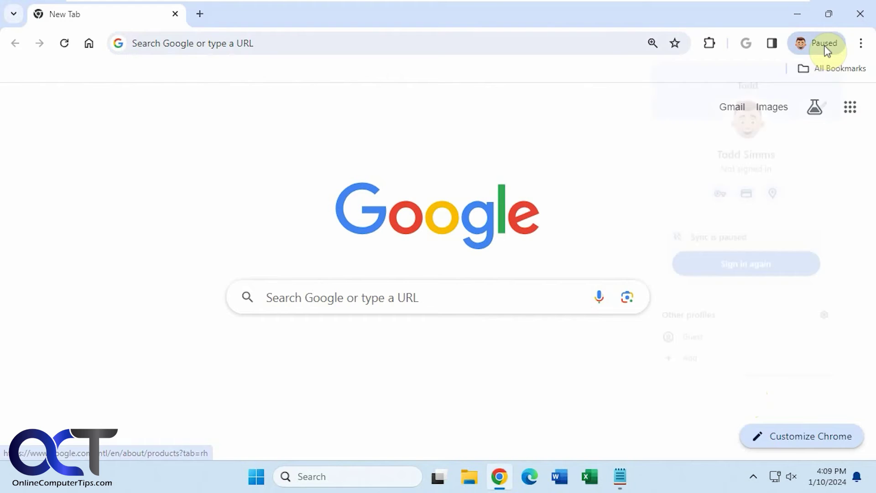
{"action": "left_click", "coordinate": [824, 45]}
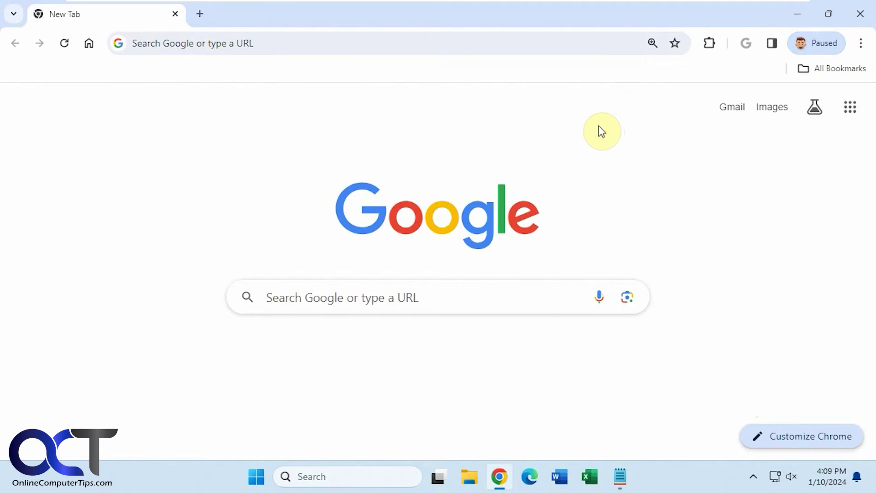
{"action": "left_click", "coordinate": [808, 437]}
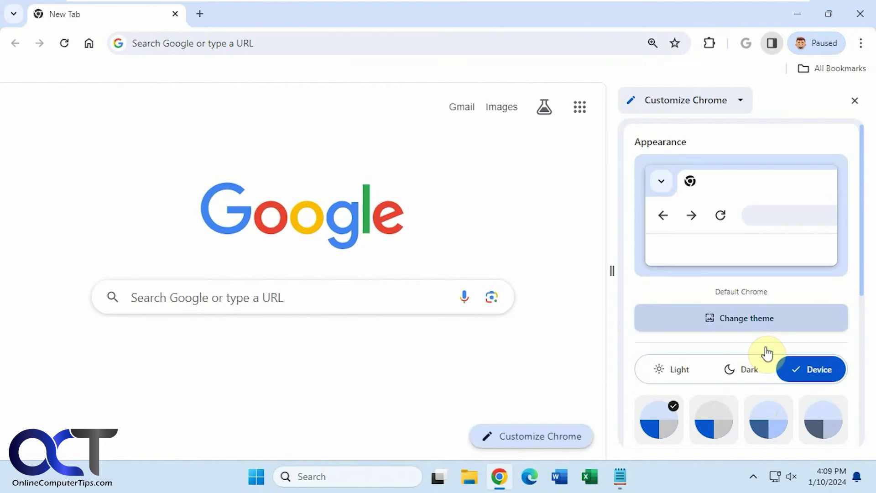
{"action": "left_click", "coordinate": [763, 323]}
{"action": "left_click", "coordinate": [785, 240]}
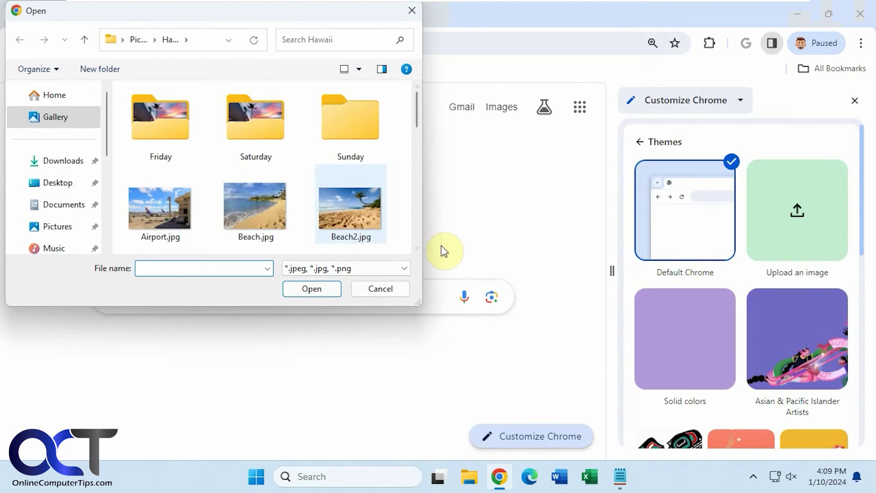
{"action": "double_click", "coordinate": [365, 222]}
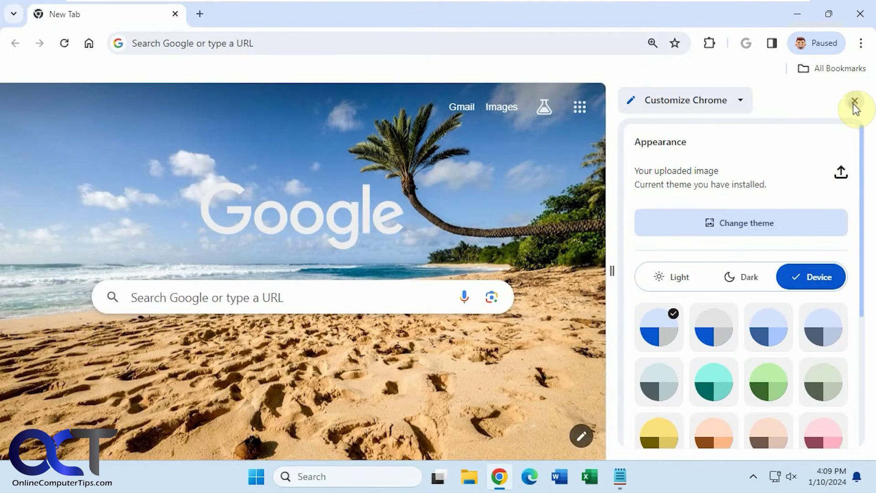
Step: Close the panel, open a new tab, and sign the paused profile back in with its password
{"action": "left_click", "coordinate": [854, 101]}
{"action": "left_click", "coordinate": [201, 14]}
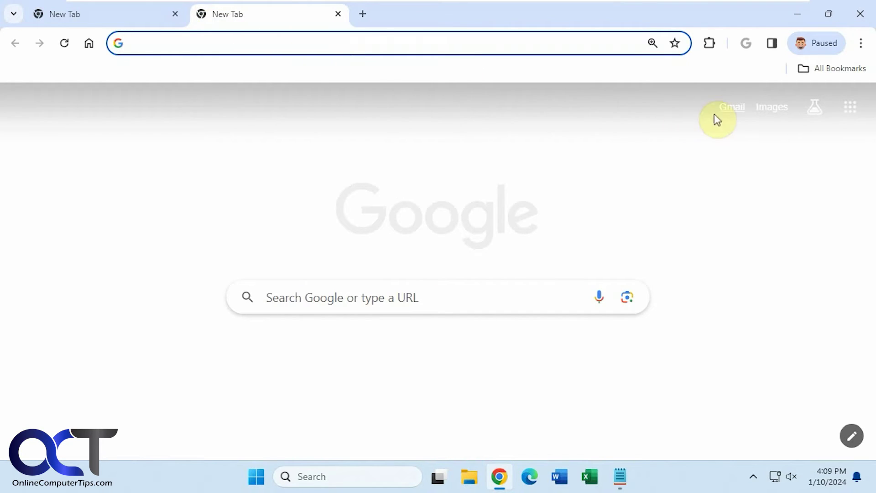
{"action": "left_click", "coordinate": [822, 43]}
{"action": "left_click", "coordinate": [773, 264]}
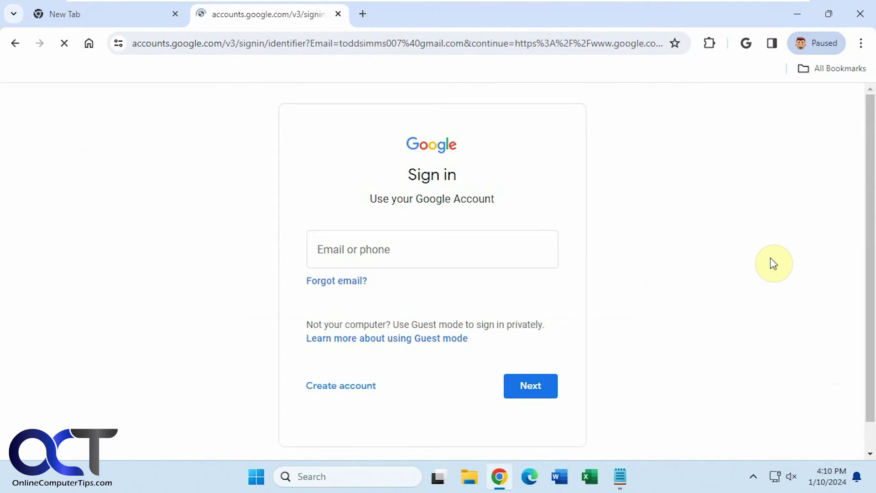
{"action": "left_click", "coordinate": [527, 387]}
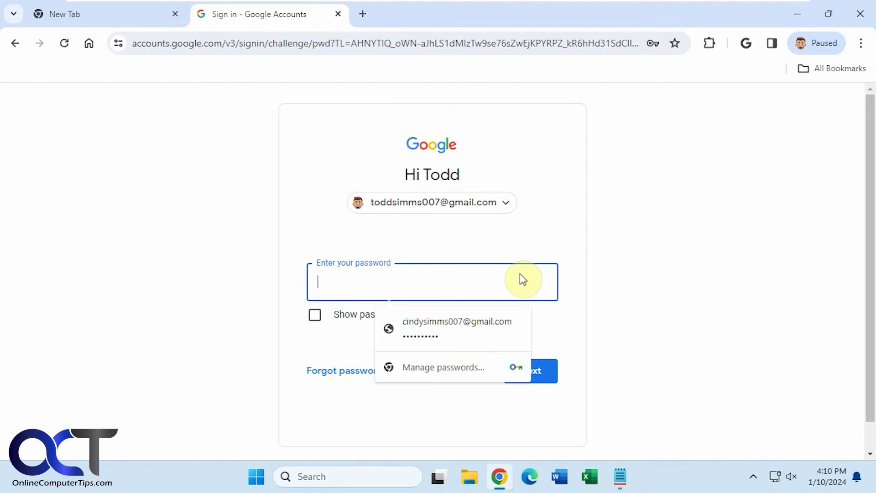
{"action": "type", "text": "••"}
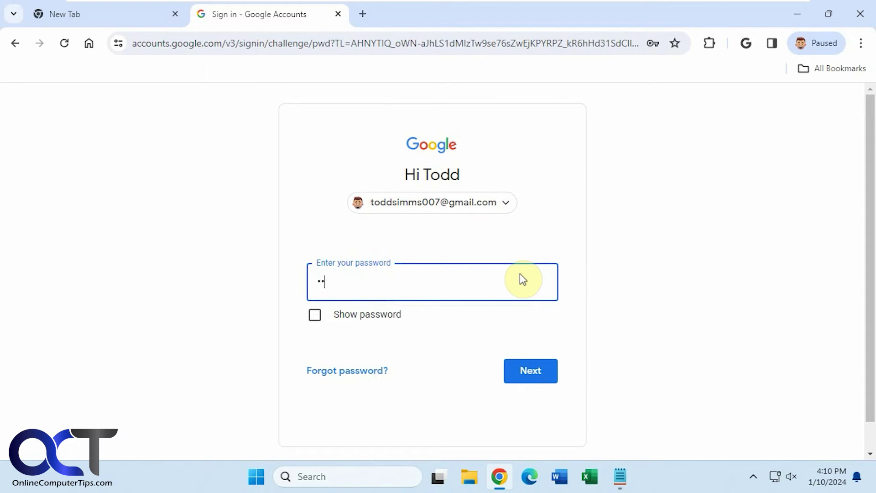
{"action": "type", "text": "•"}
{"action": "left_click", "coordinate": [516, 371]}
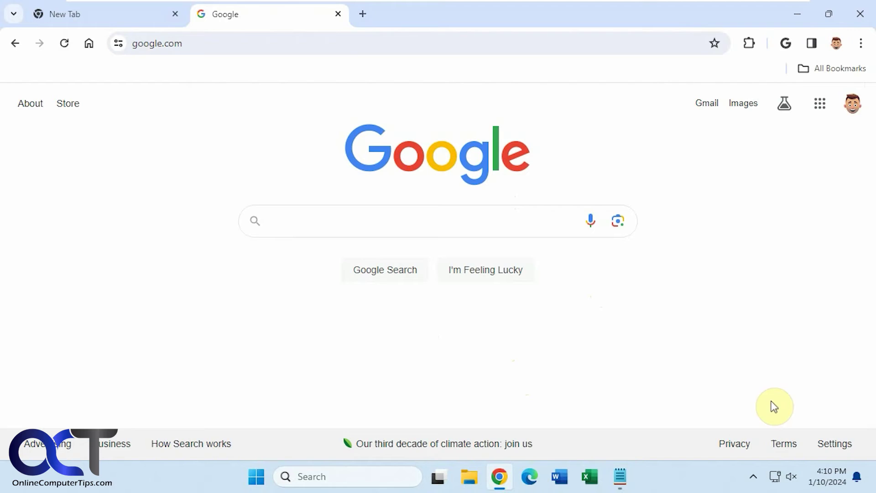
Step: Close Chrome and relaunch it from the taskbar on a fresh New Tab page
{"action": "left_click", "coordinate": [860, 13]}
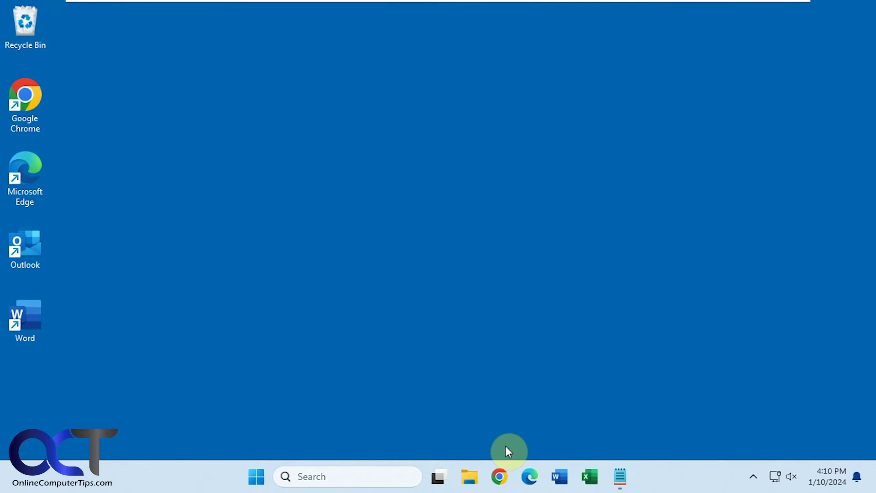
{"action": "left_click", "coordinate": [502, 472]}
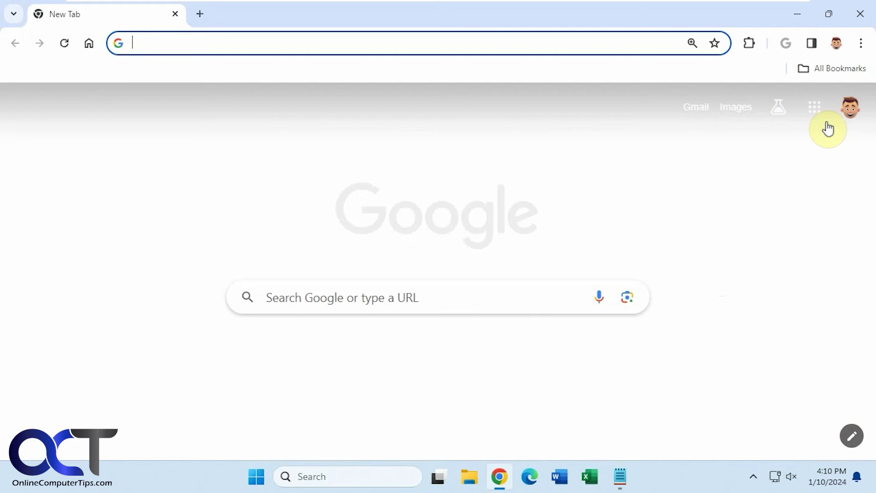
Step: Sign the second Google account back in with its saved password, then close and relaunch Chrome
{"action": "left_click", "coordinate": [849, 112]}
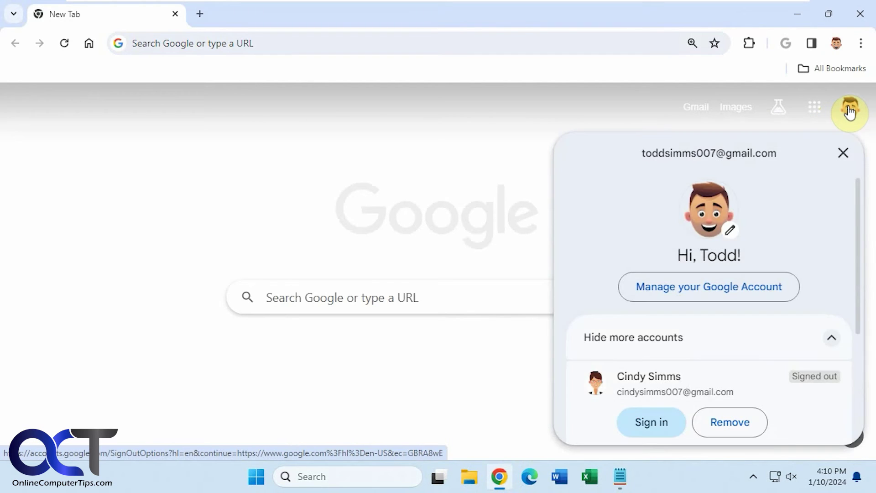
{"action": "left_click", "coordinate": [651, 422]}
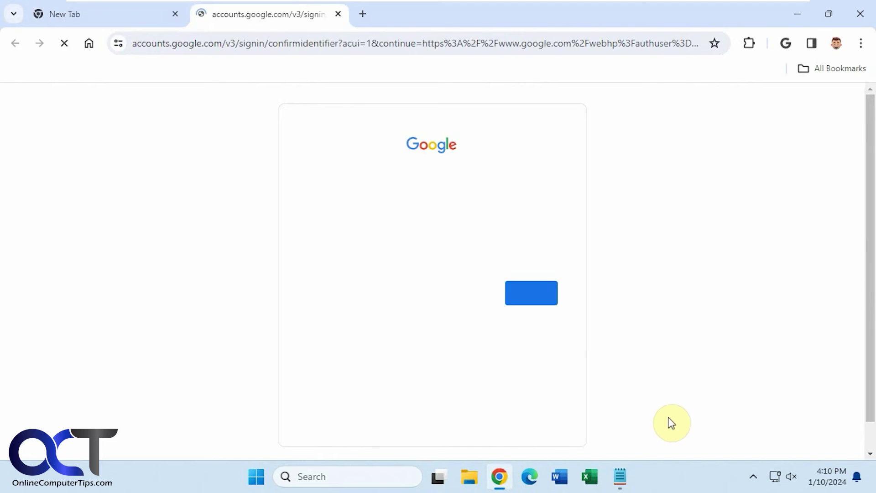
{"action": "left_click", "coordinate": [545, 302]}
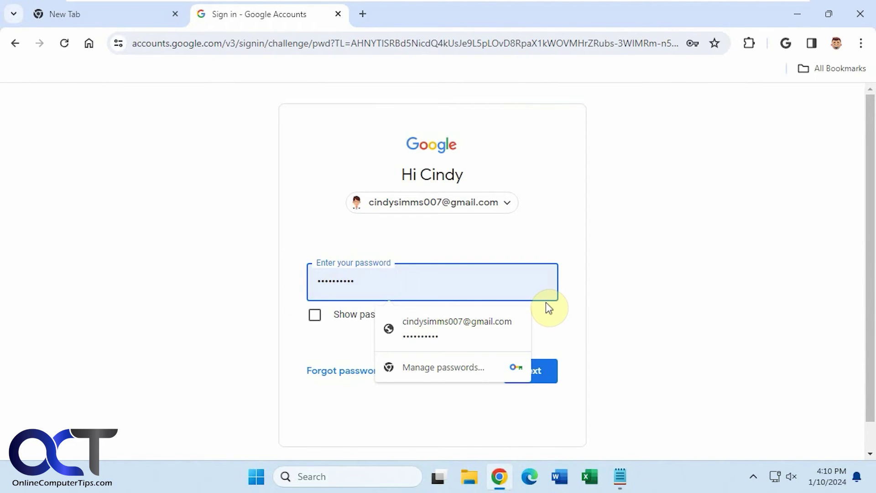
{"action": "left_click", "coordinate": [529, 370]}
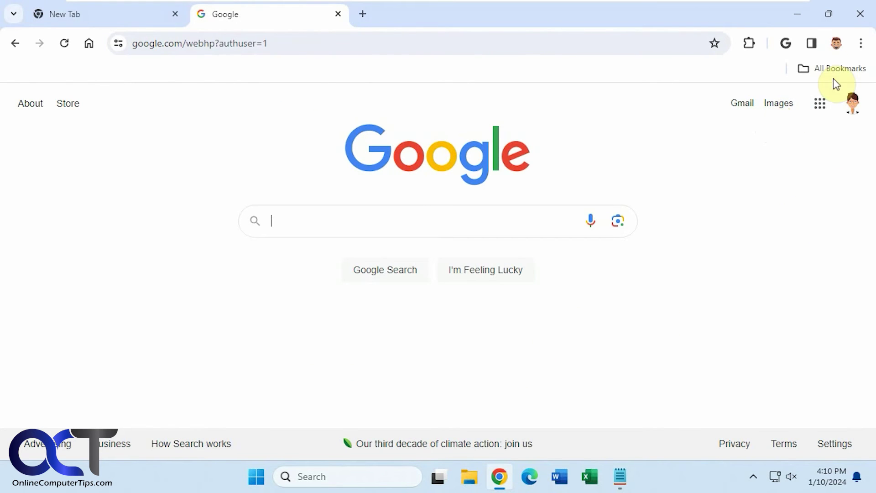
{"action": "left_click", "coordinate": [860, 14]}
{"action": "left_click", "coordinate": [502, 475]}
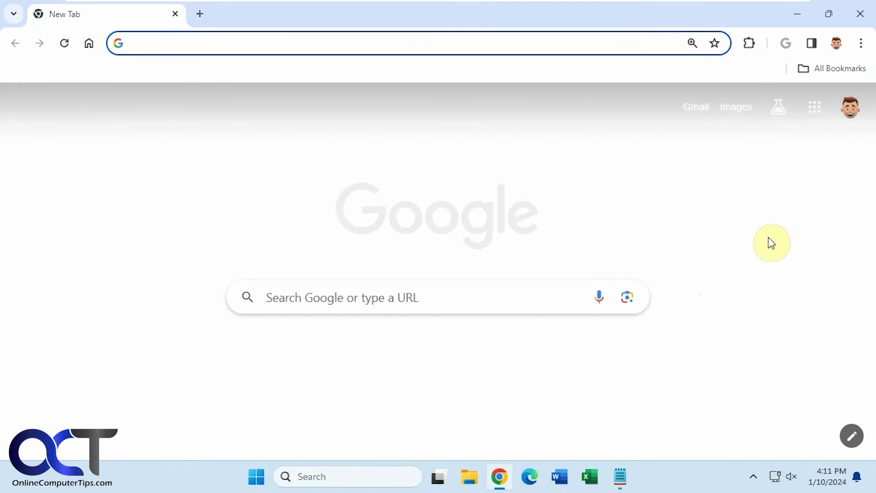
Step: Add a new Chrome profile, sign in with the second account's email, and turn on sync
{"action": "left_click", "coordinate": [837, 43]}
{"action": "left_click", "coordinate": [684, 328]}
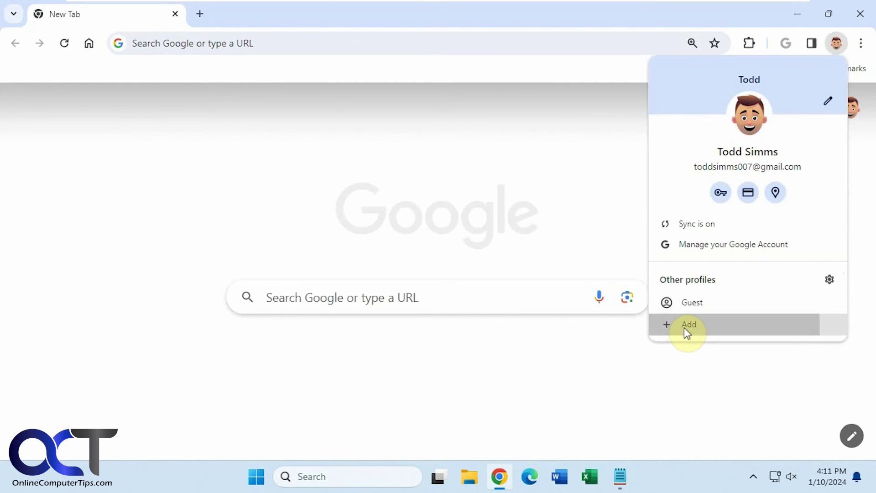
{"action": "left_click", "coordinate": [450, 371]}
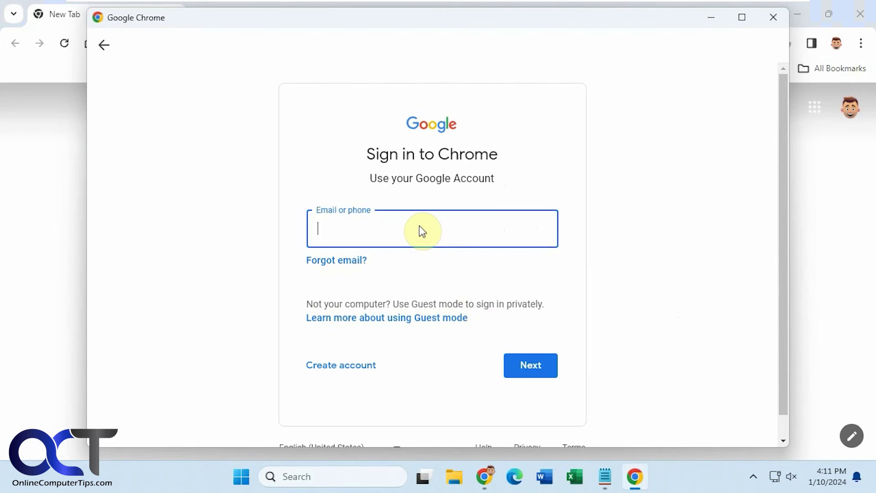
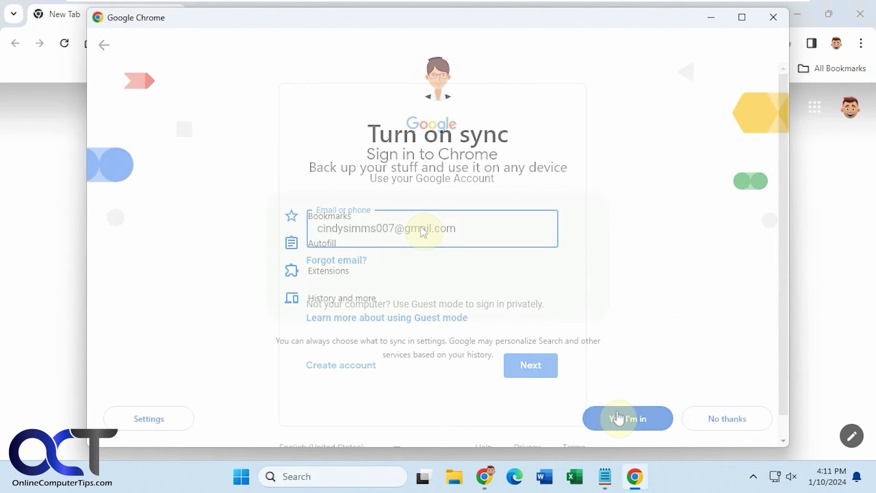
{"action": "left_click", "coordinate": [621, 417]}
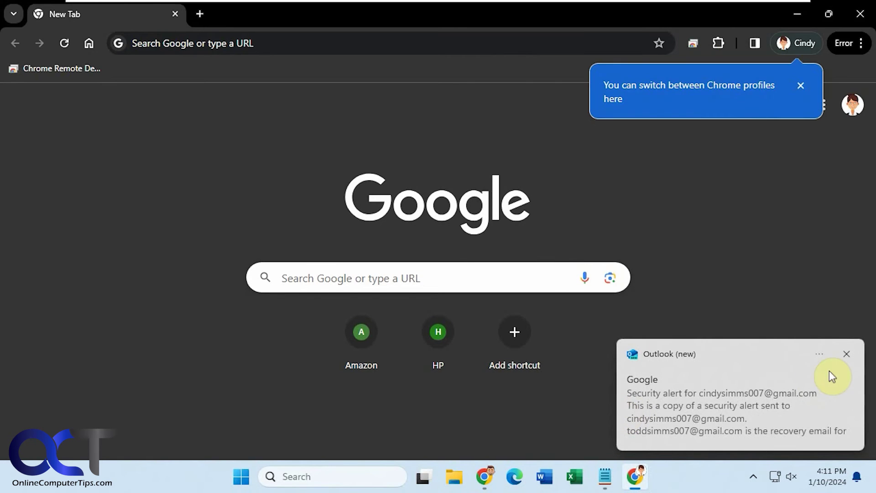
Step: Dismiss the pop-up notices and set Pictures > Hawaii > Beach4.jpg as the new tab background
{"action": "left_click", "coordinate": [851, 358]}
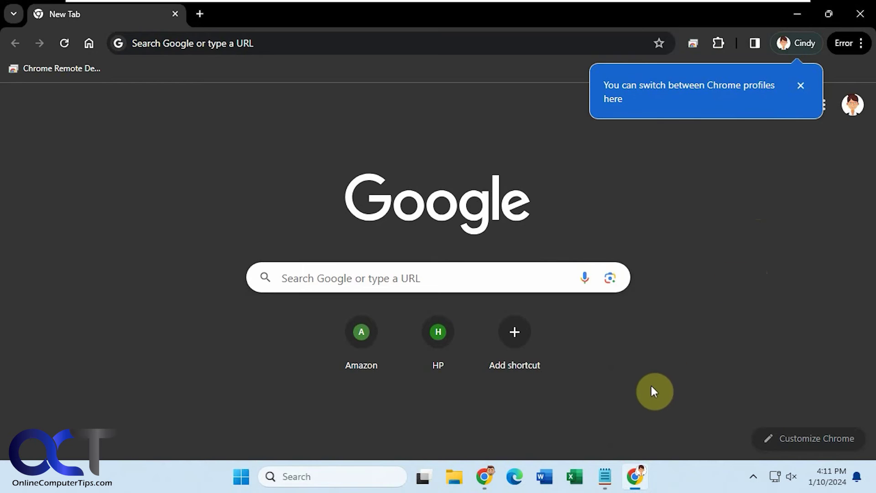
{"action": "left_click", "coordinate": [799, 437]}
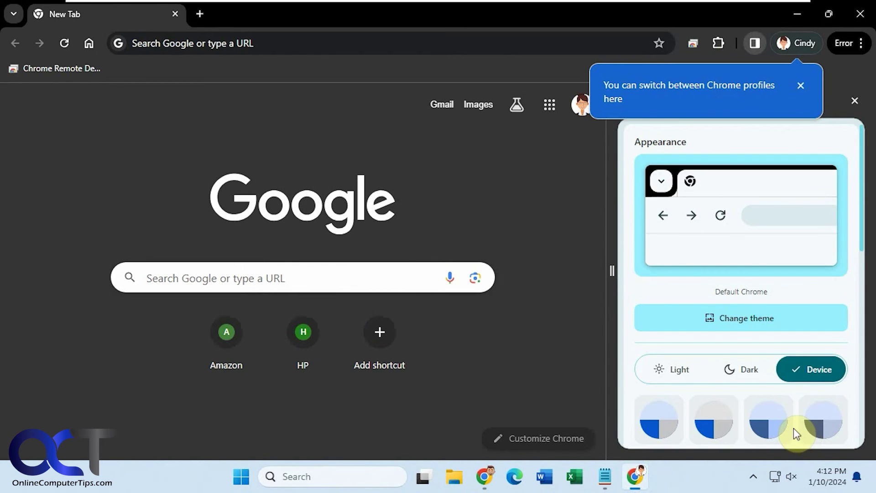
{"action": "left_click", "coordinate": [802, 86]}
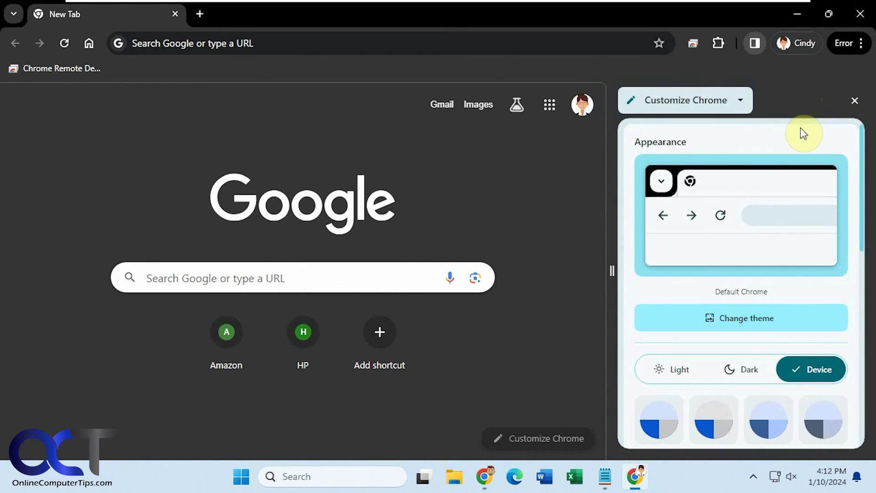
{"action": "left_click", "coordinate": [763, 322]}
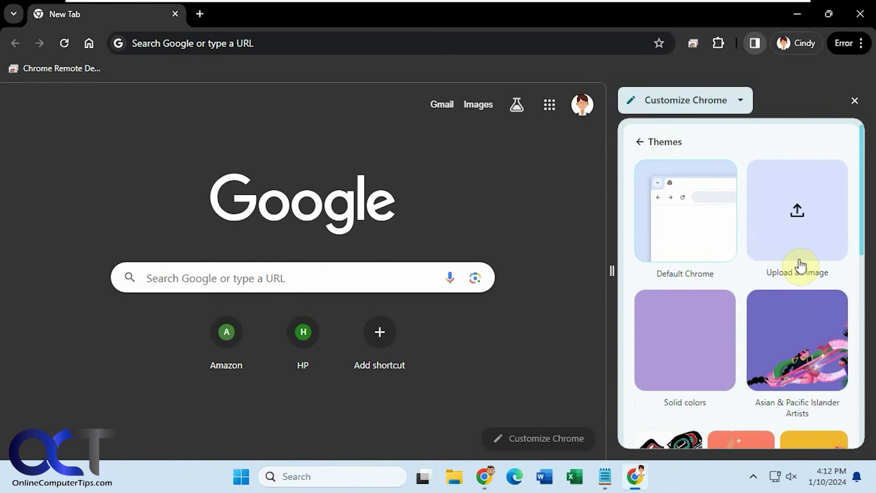
{"action": "left_click", "coordinate": [801, 237]}
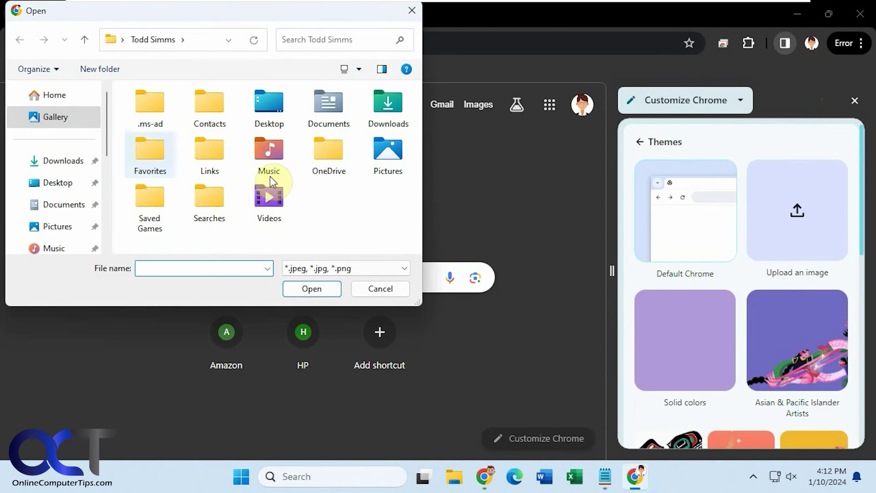
{"action": "left_click", "coordinate": [55, 227]}
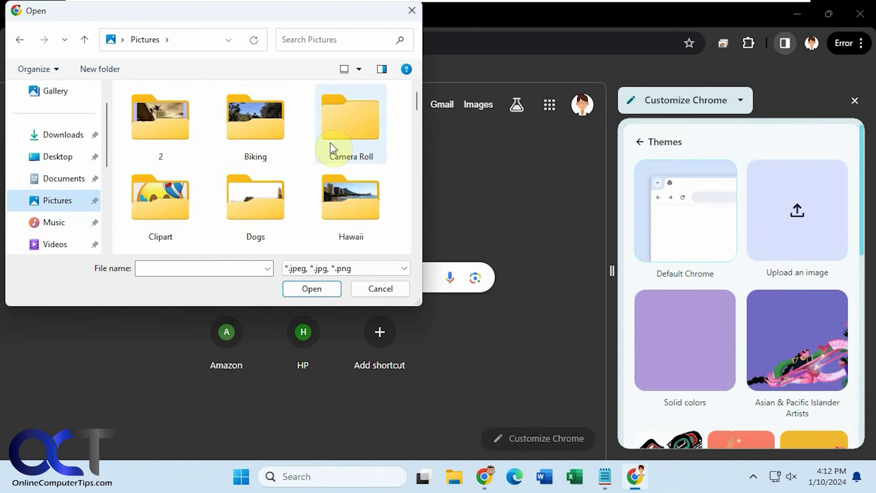
{"action": "double_click", "coordinate": [355, 216]}
{"action": "scroll", "coordinate": [353, 210], "scroll_direction": "down", "scroll_amount": 2}
{"action": "double_click", "coordinate": [270, 218]}
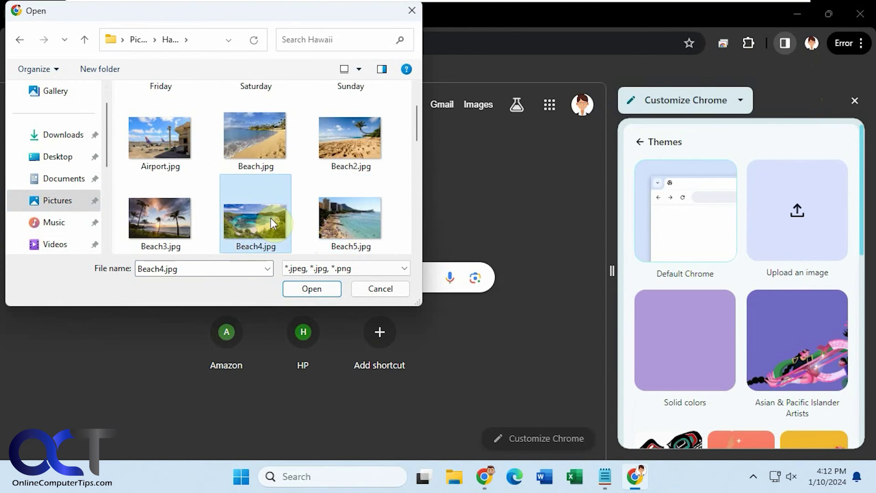
{"action": "left_click", "coordinate": [854, 100]}
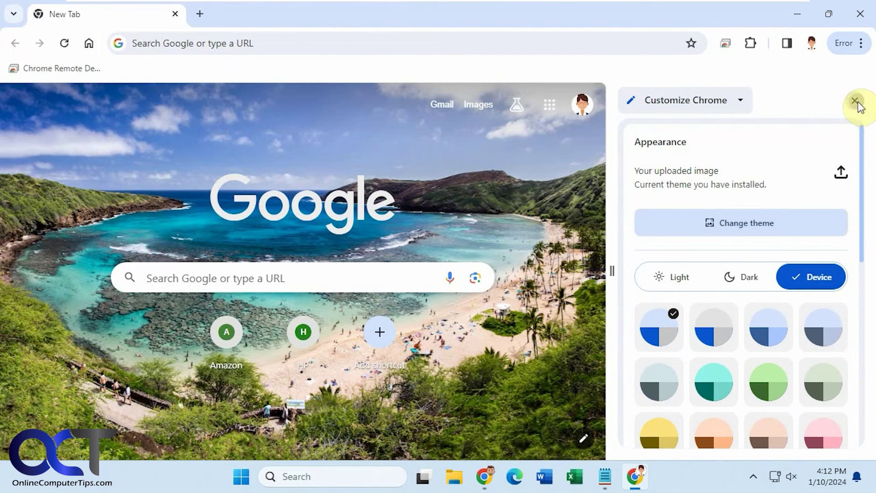
Step: Open a second new tab, dismiss the theme colours notice, and close both Chrome windows
{"action": "left_click", "coordinate": [200, 14]}
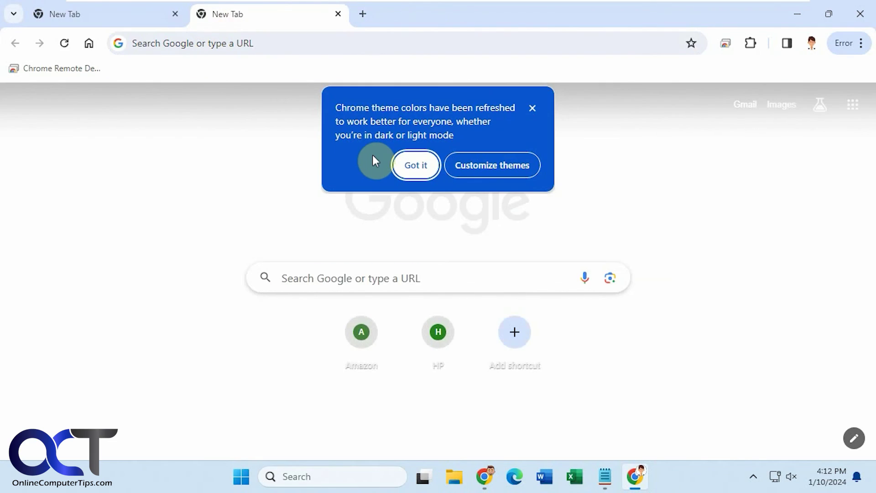
{"action": "left_click", "coordinate": [404, 165]}
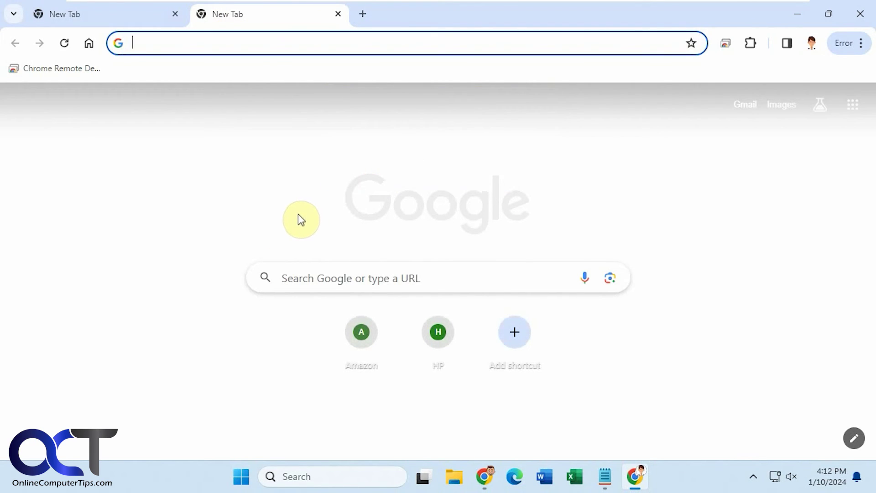
{"action": "left_click", "coordinate": [858, 14]}
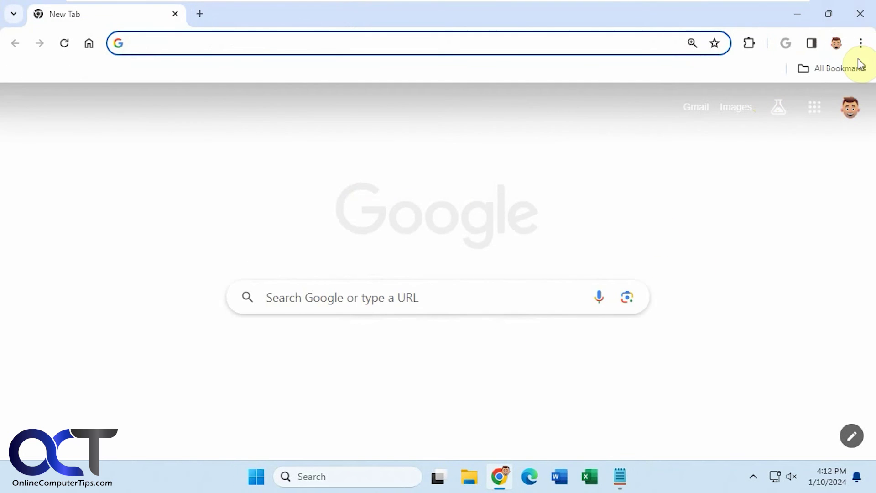
{"action": "left_click", "coordinate": [860, 14]}
Step: Relaunch Chrome in the second account's profile and show Customize Chrome in the side panel
{"action": "left_click", "coordinate": [499, 476]}
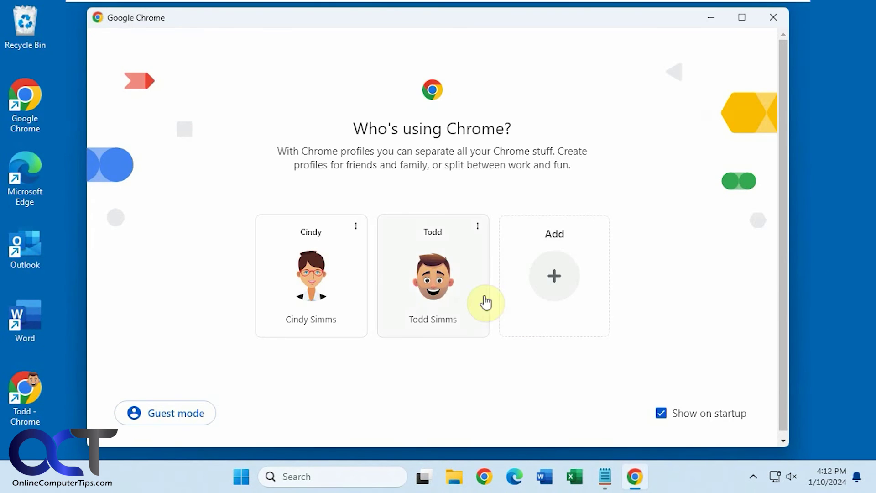
{"action": "left_click", "coordinate": [312, 274]}
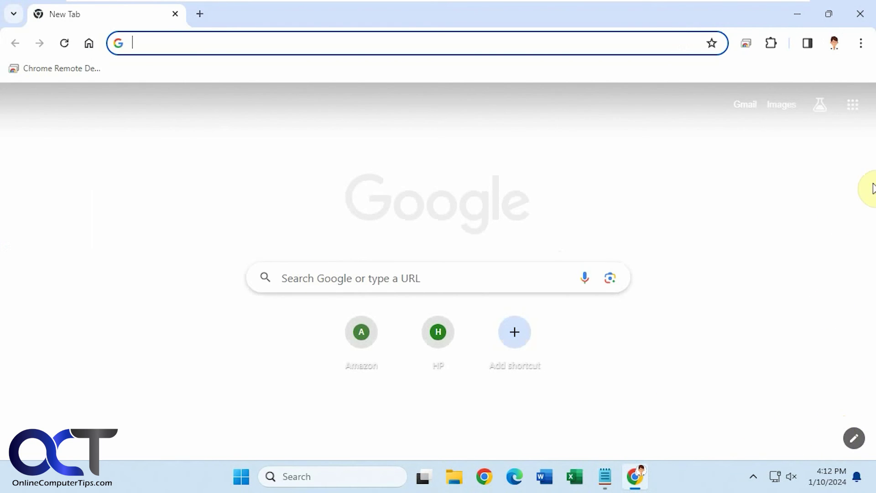
{"action": "left_click", "coordinate": [809, 44]}
{"action": "left_click", "coordinate": [707, 98]}
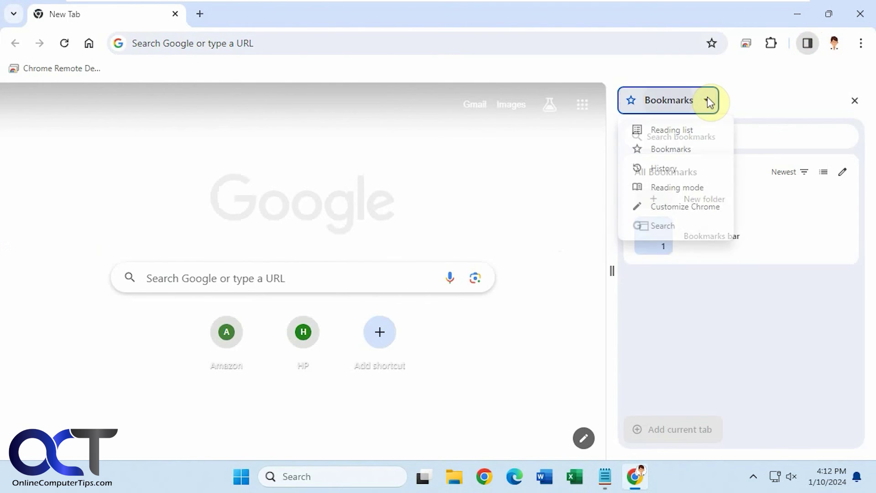
{"action": "left_click", "coordinate": [689, 205]}
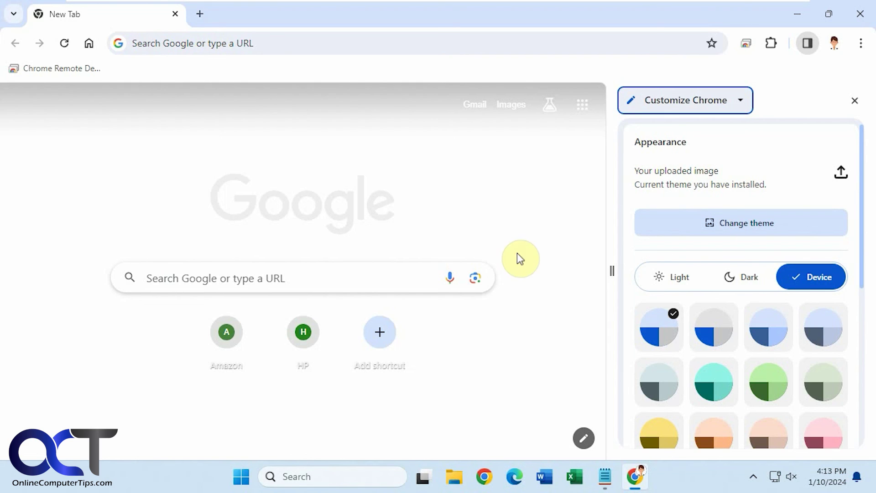
{"action": "left_click", "coordinate": [371, 399]}
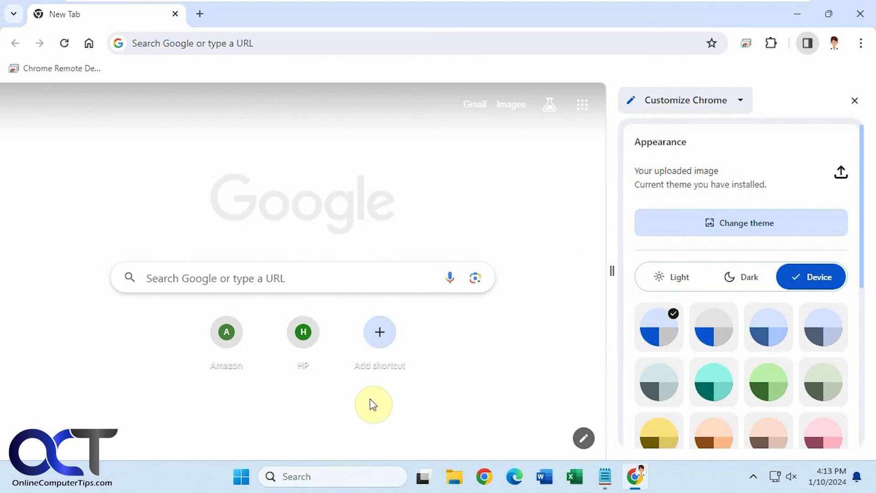